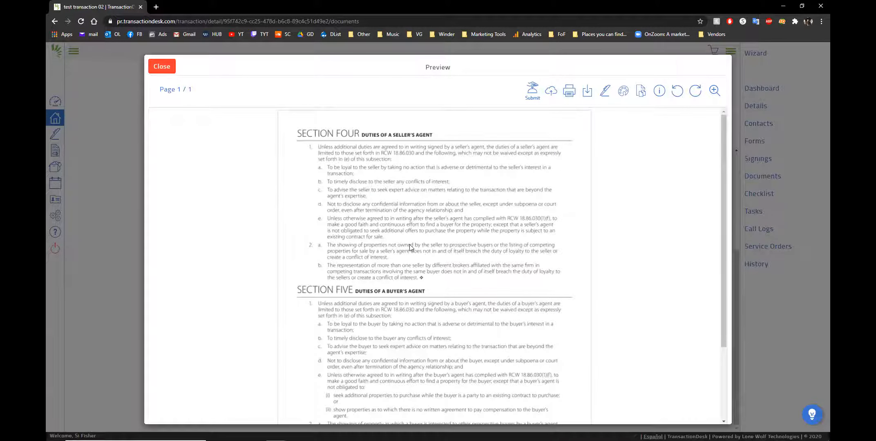
Close the preview and select 1-Pamphlets Received 020718 and 2-Law of Agency 072813 in the Pamphlets folder
left_click(164, 70)
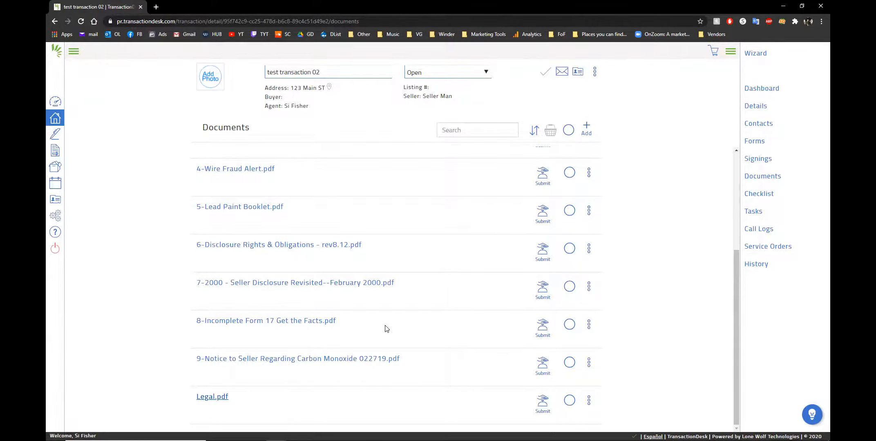
scroll(392, 322, "up", 5)
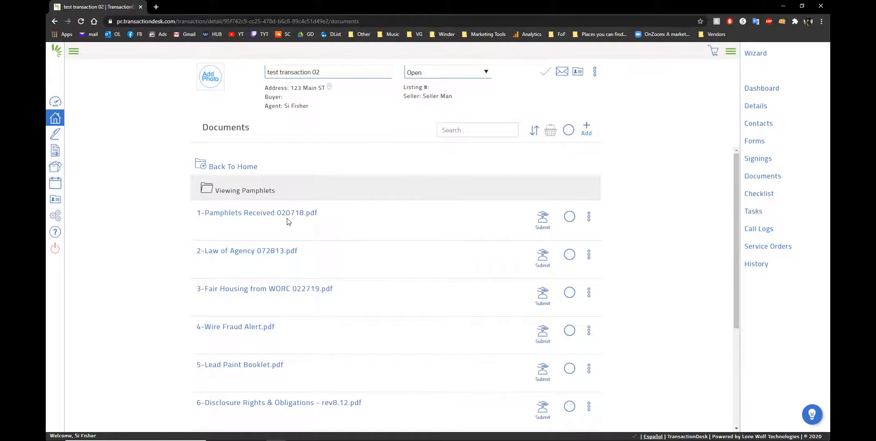
left_click(569, 216)
left_click(569, 254)
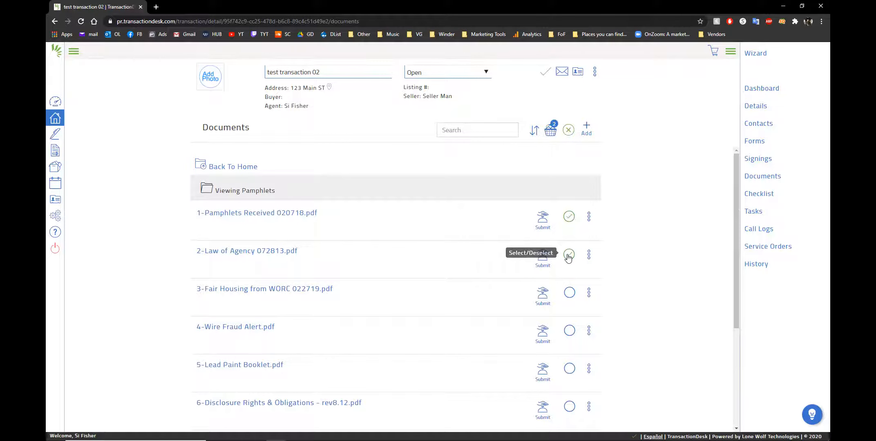
Select documents 3 through 6, from Fair Housing to Disclosure Rights & Obligations, in the Pamphlets folder
scroll(372, 292, "down", 2)
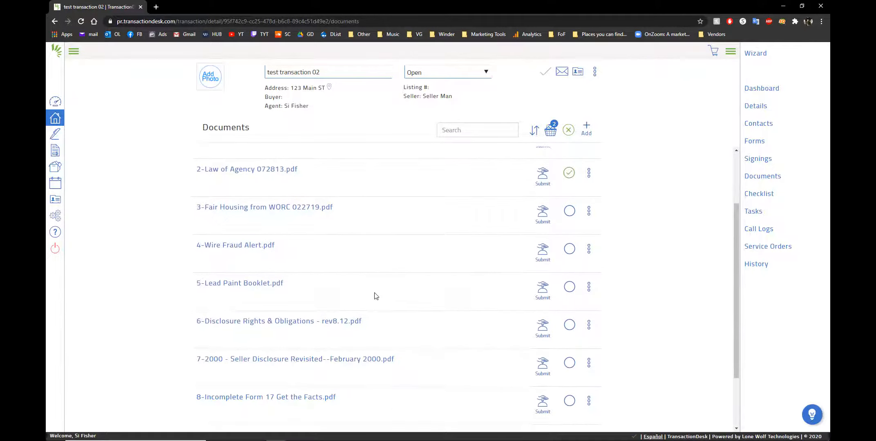
scroll(374, 292, "up", 2)
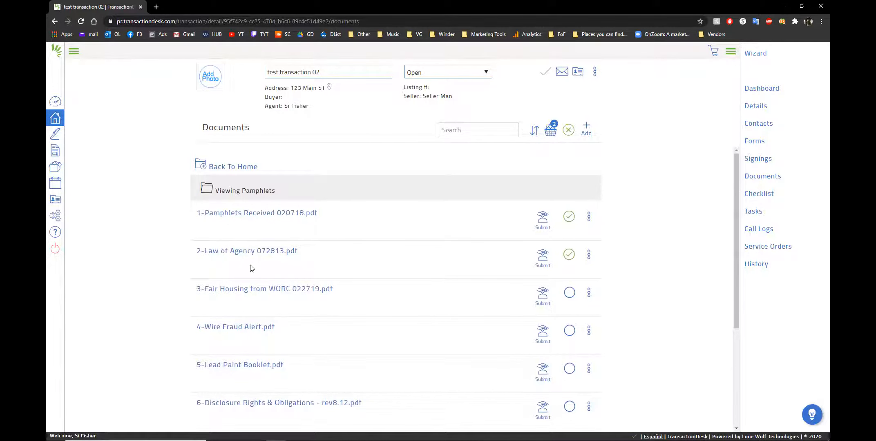
scroll(324, 305, "down", 2)
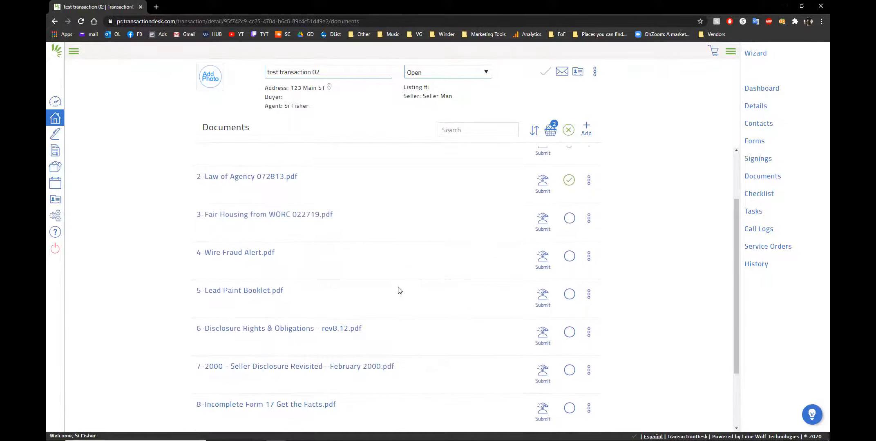
left_click(569, 210)
left_click(570, 250)
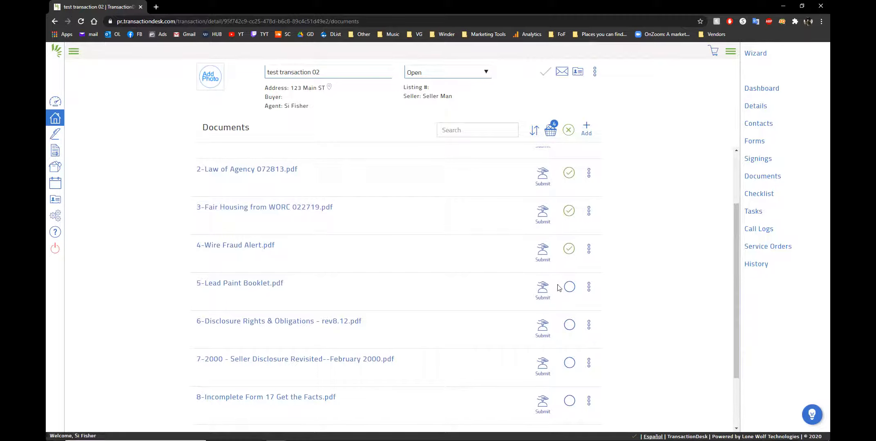
left_click(570, 287)
left_click(569, 326)
scroll(420, 304, "up", 3)
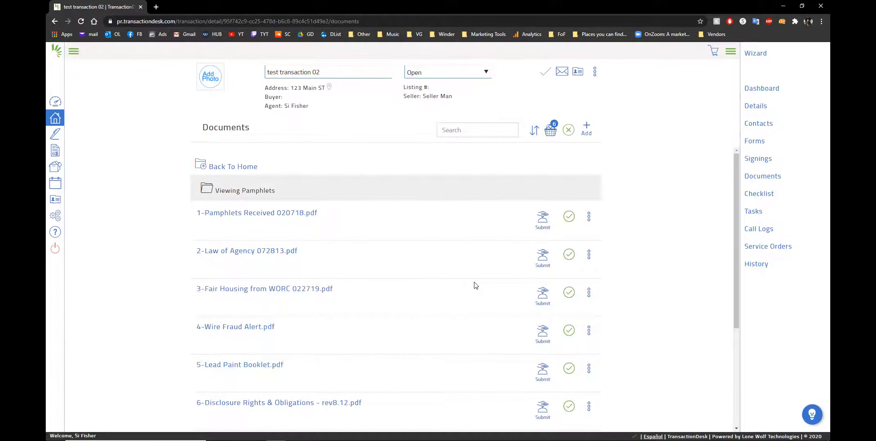
Open a merge of the basket documents and move 1-Pamphlets Received 020718 to the top of the order
left_click(550, 132)
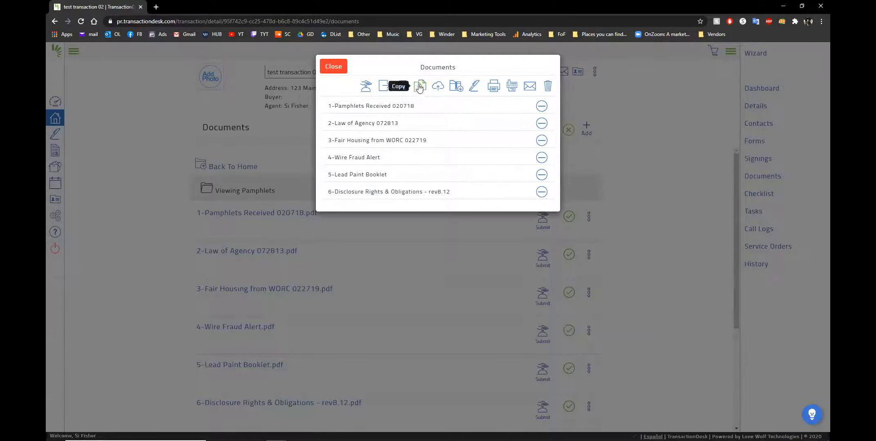
left_click(333, 67)
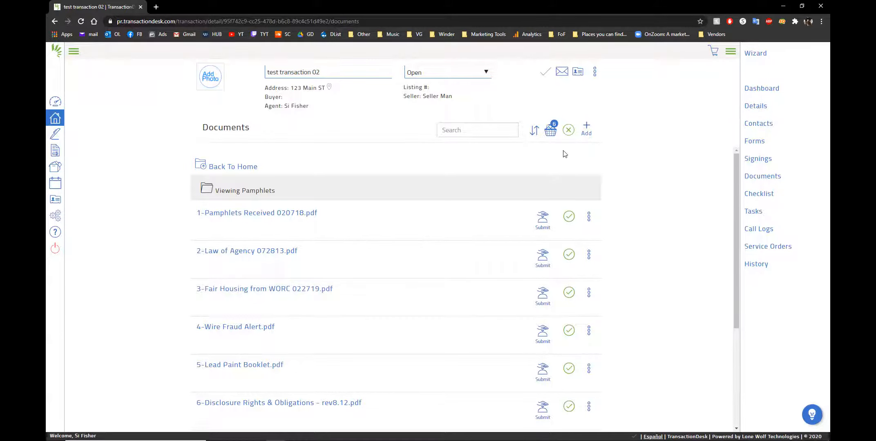
left_click(550, 131)
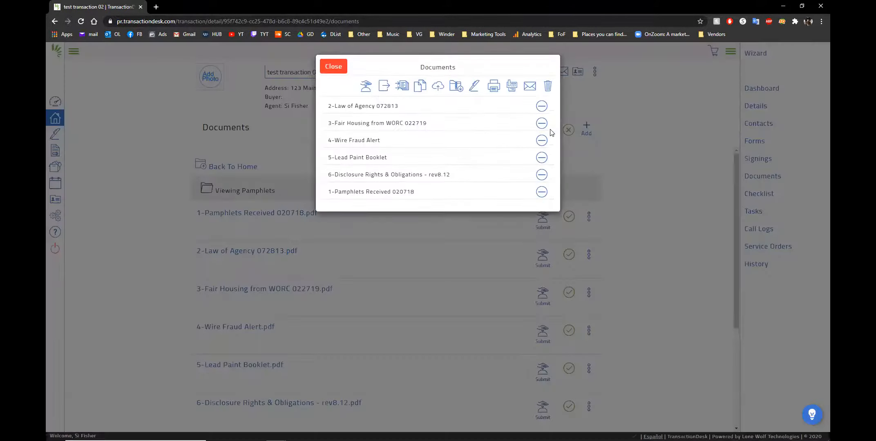
left_click(402, 87)
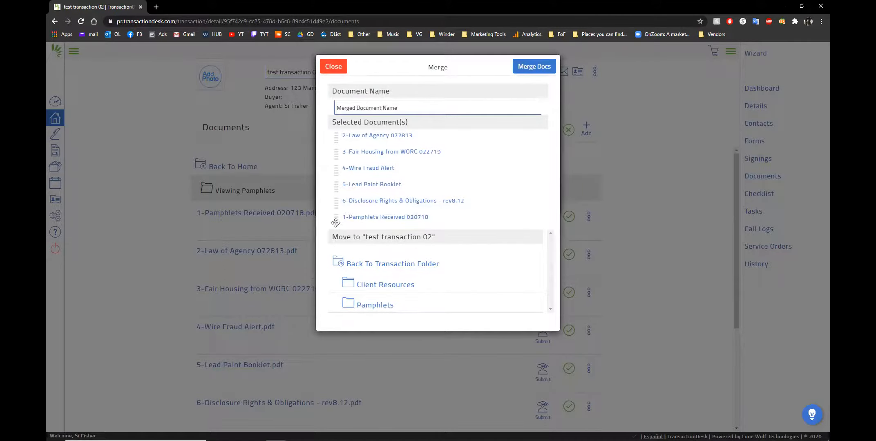
left_click_drag(335, 223, 334, 130)
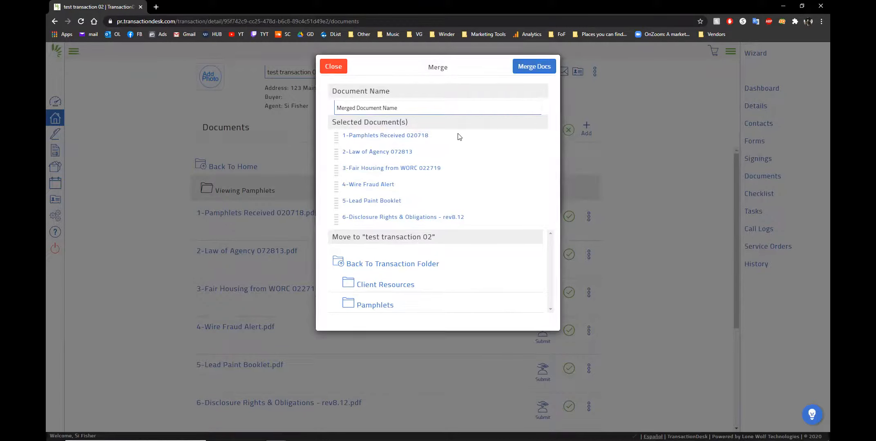
Name the merged document Offer to Seller, merge the documents, and close the basket
left_click_drag(395, 107, 317, 102)
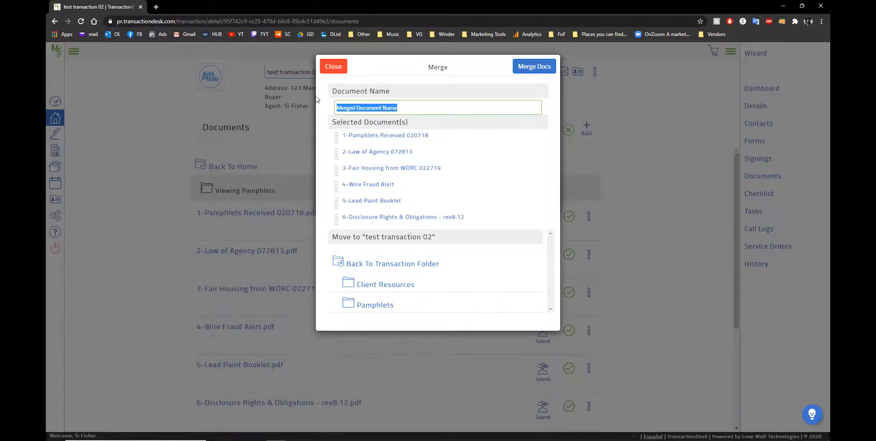
type("0")
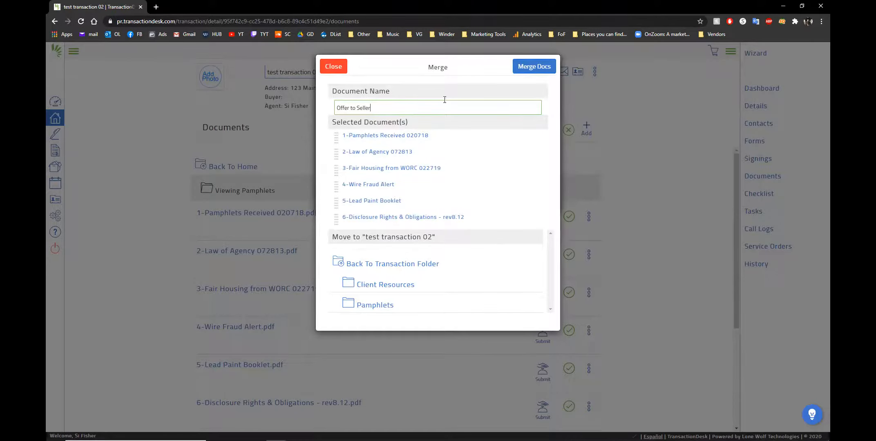
left_click(538, 67)
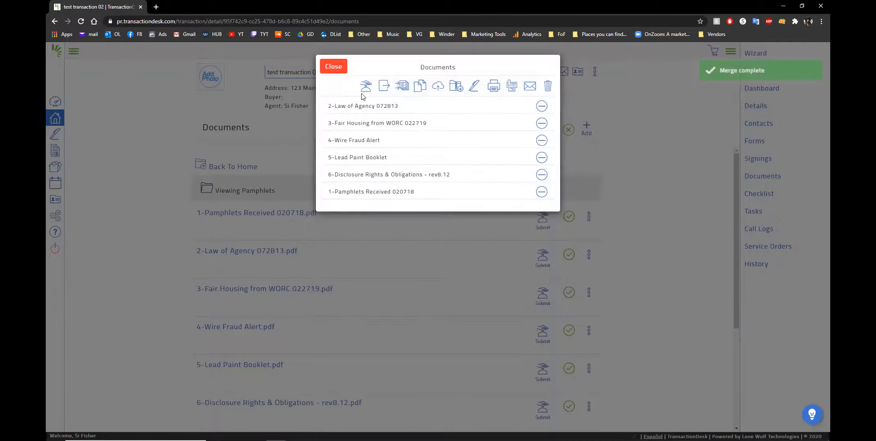
left_click(334, 69)
Return from the Pamphlets folder to the transaction's top-level documents list
scroll(325, 210, "down", 4)
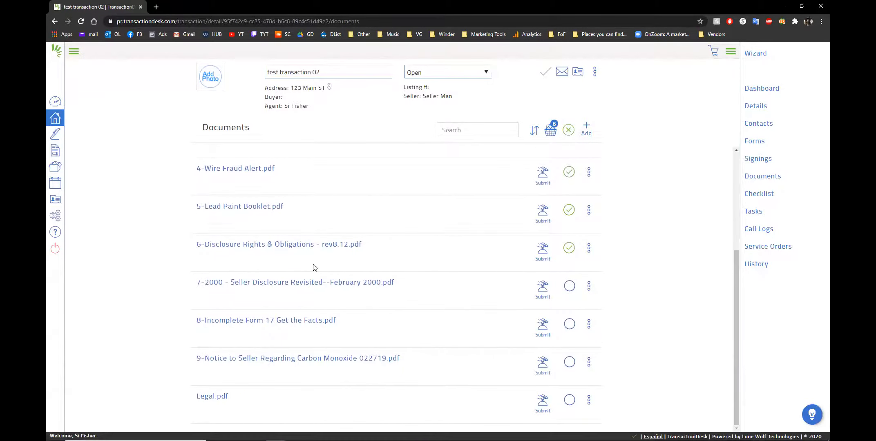
scroll(315, 269, "up", 4)
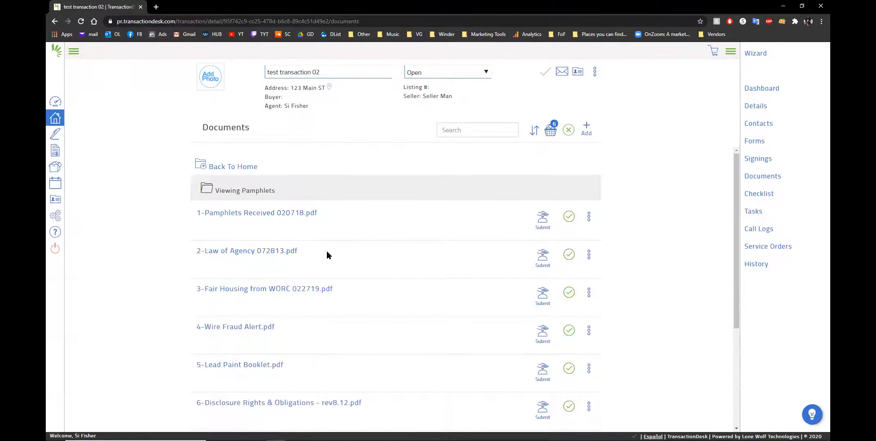
scroll(281, 255, "down", 4)
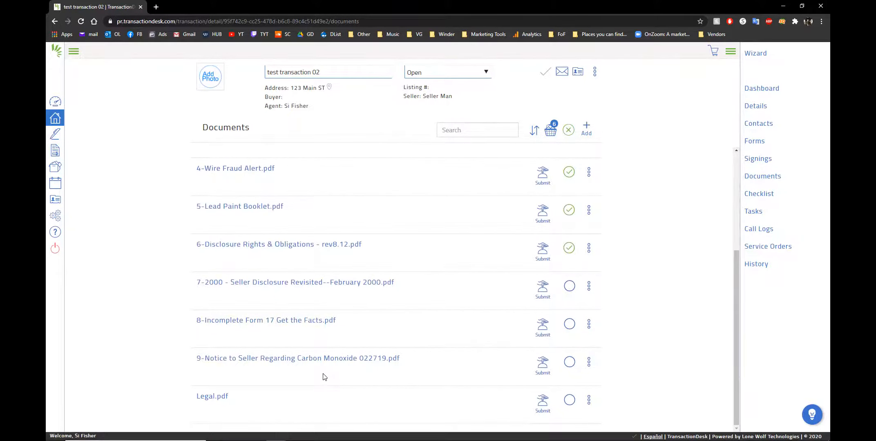
scroll(326, 379, "up", 4)
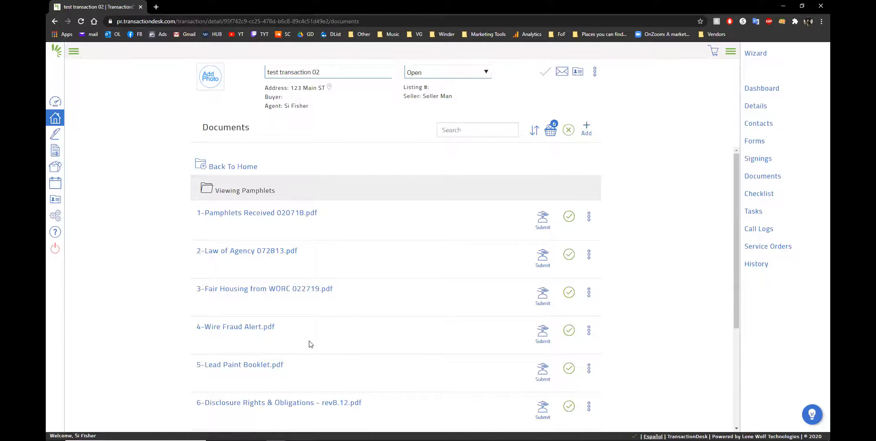
left_click(226, 168)
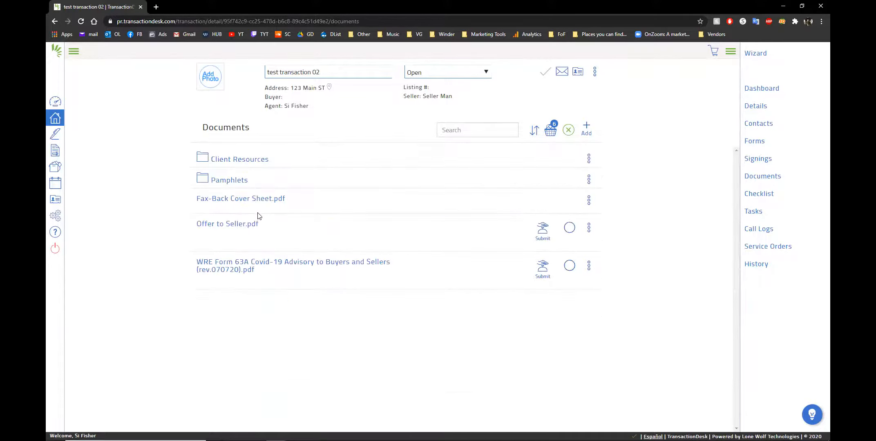
left_click(216, 180)
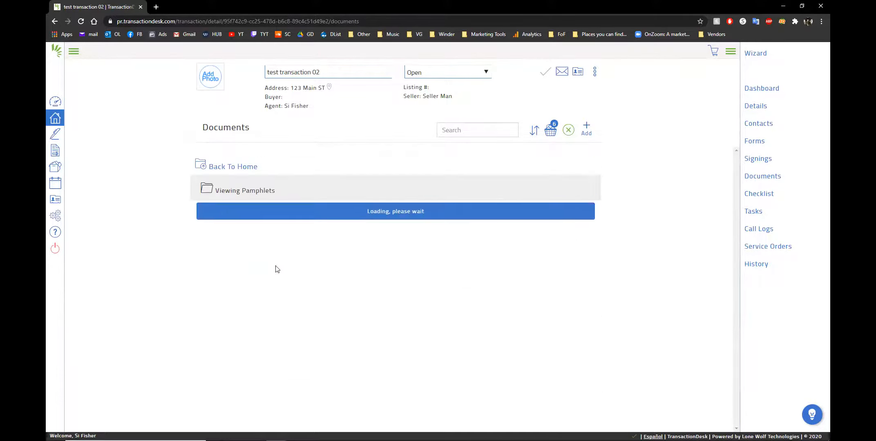
left_click(231, 168)
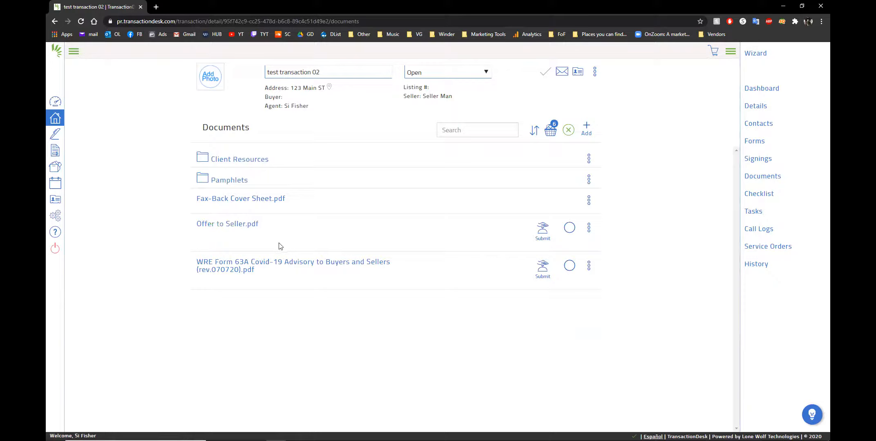
Preview the merged Offer to Seller document's pages
left_click(231, 228)
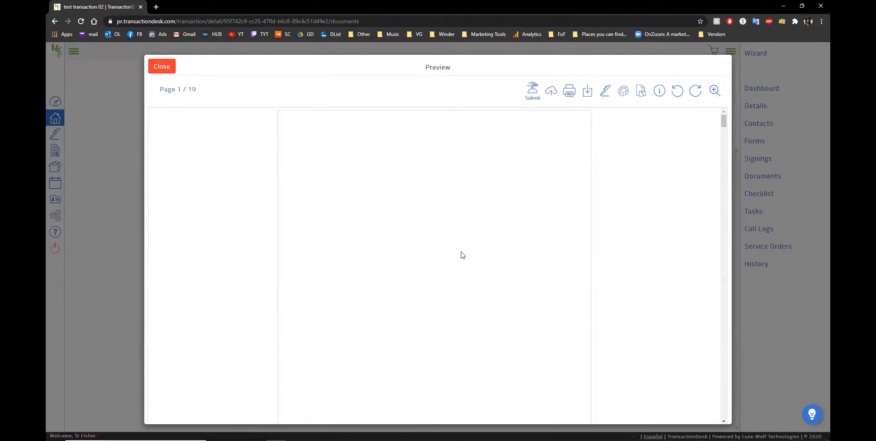
scroll(418, 226, "down", 15)
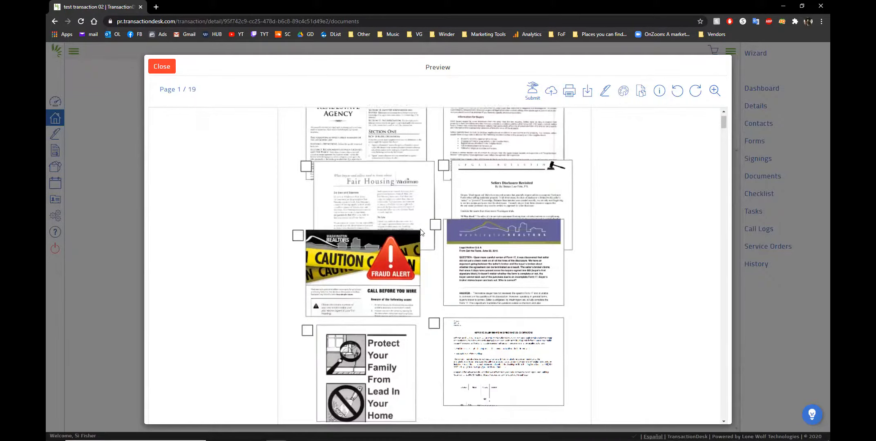
scroll(420, 230, "down", 10)
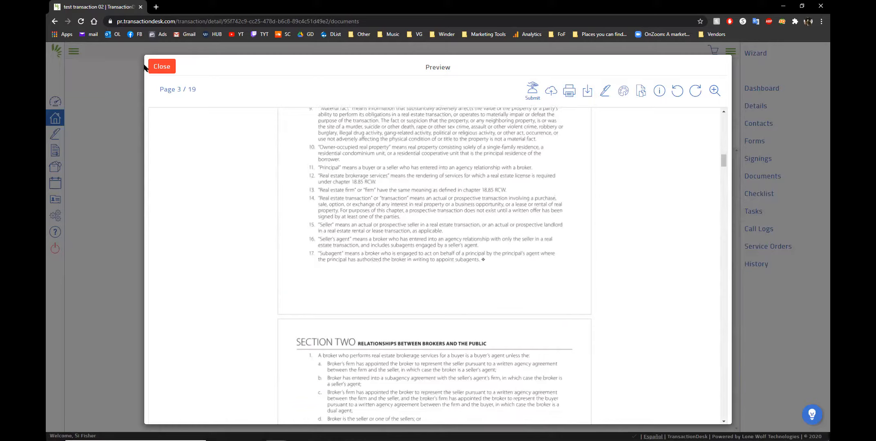
left_click(161, 66)
Add Offer to Seller to the basket and remove the six pamphlet documents from it
left_click(569, 227)
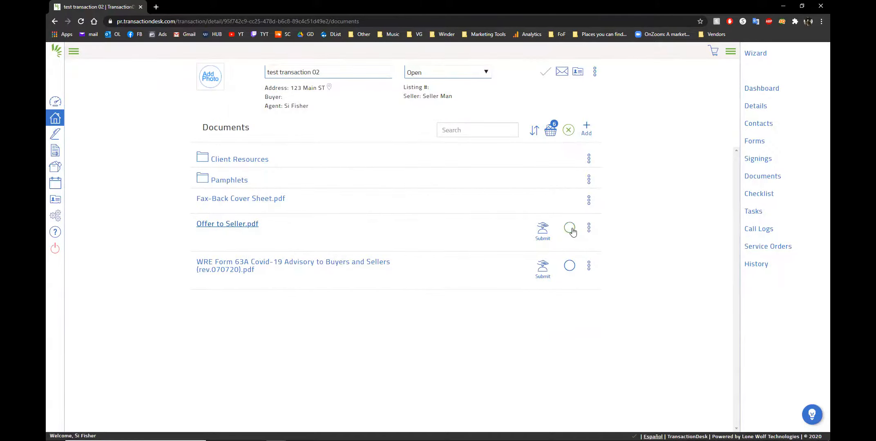
left_click(551, 131)
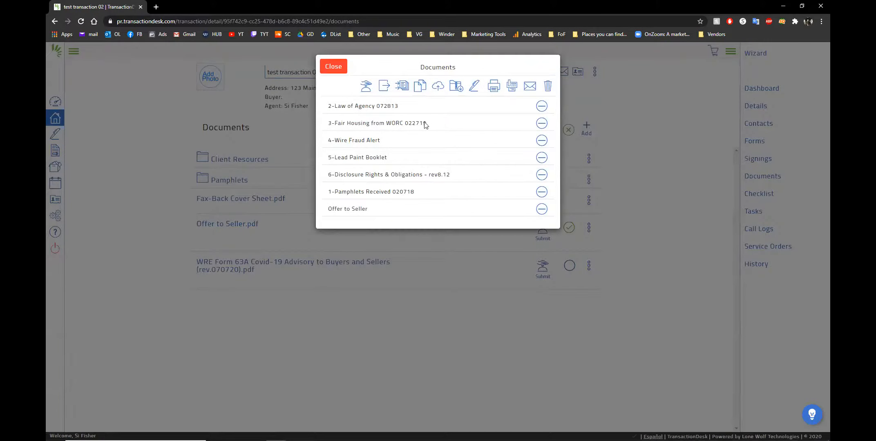
left_click(542, 106)
left_click(542, 106)
left_click(541, 106)
left_click(542, 107)
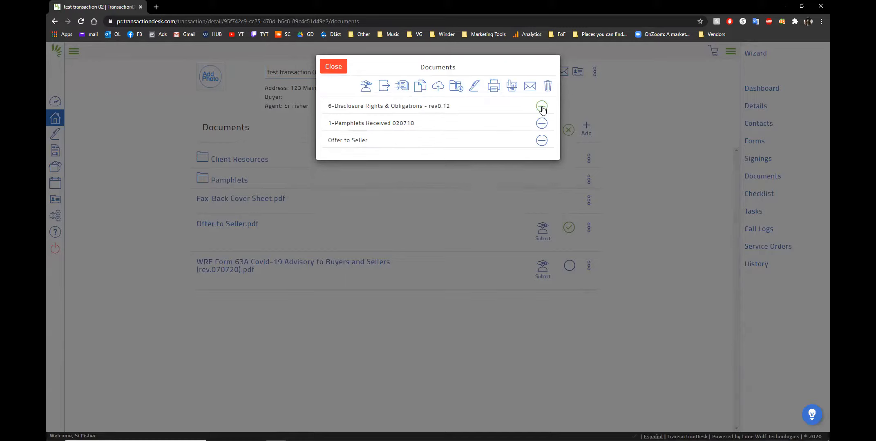
left_click(541, 107)
left_click(542, 107)
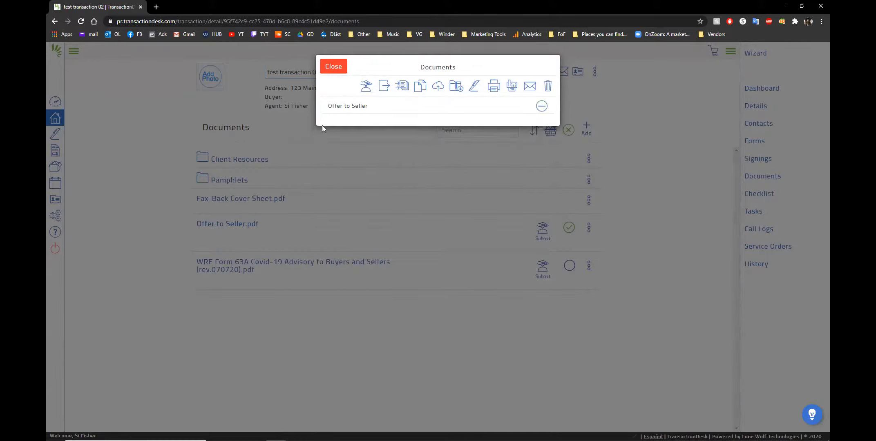
Open and close the email form for the basket's Offer to Seller document
left_click_drag(341, 106, 328, 106)
left_click(529, 86)
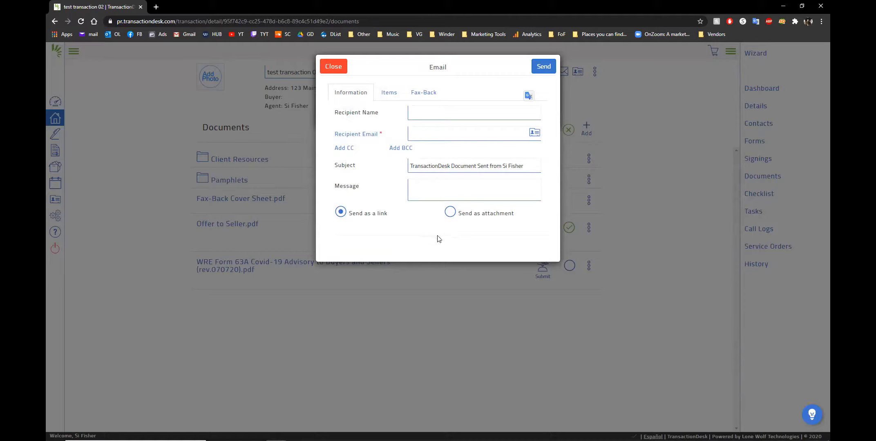
left_click(329, 70)
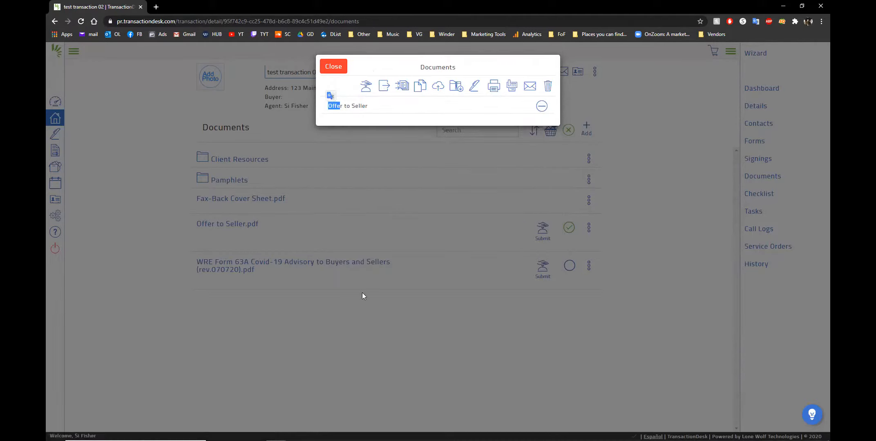